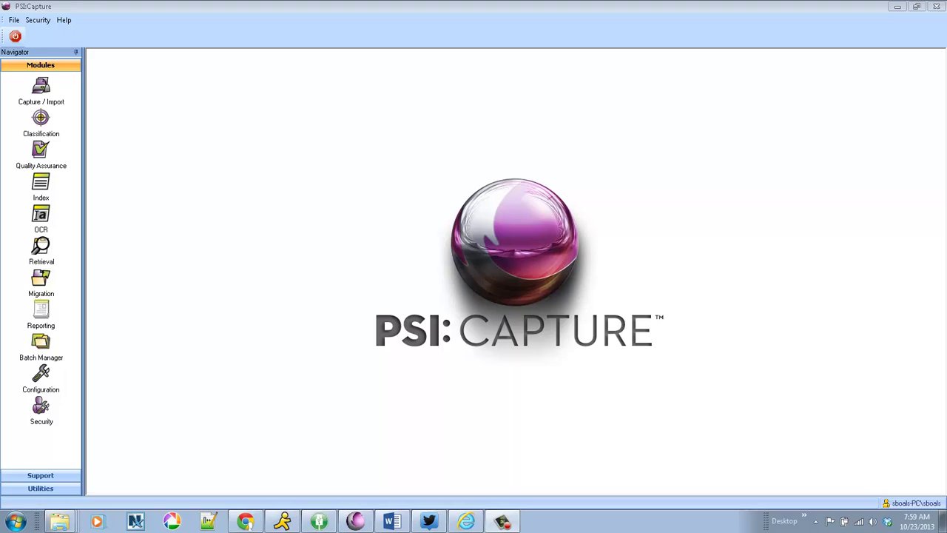
- Open the Capture / Import module with the 5-SmartZone-Demo document type
left_click(41, 89)
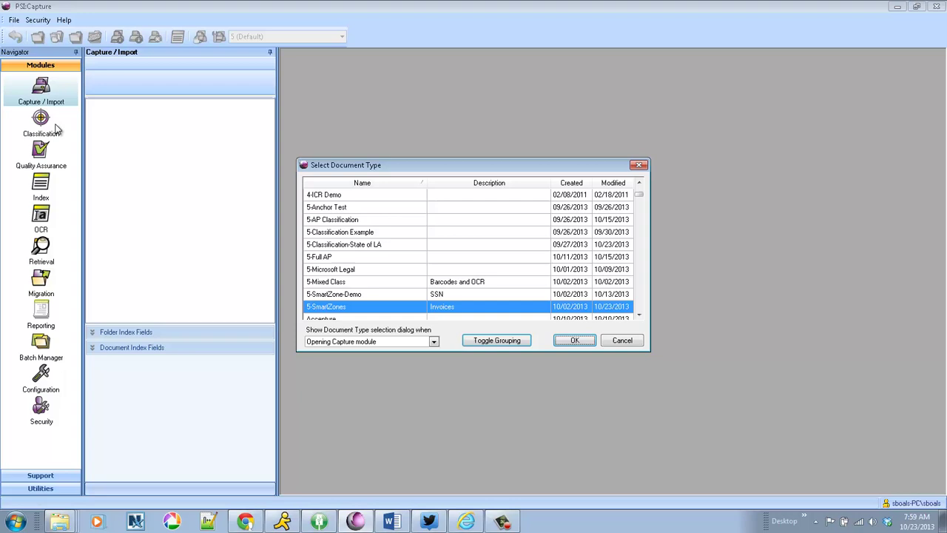
left_click(335, 295)
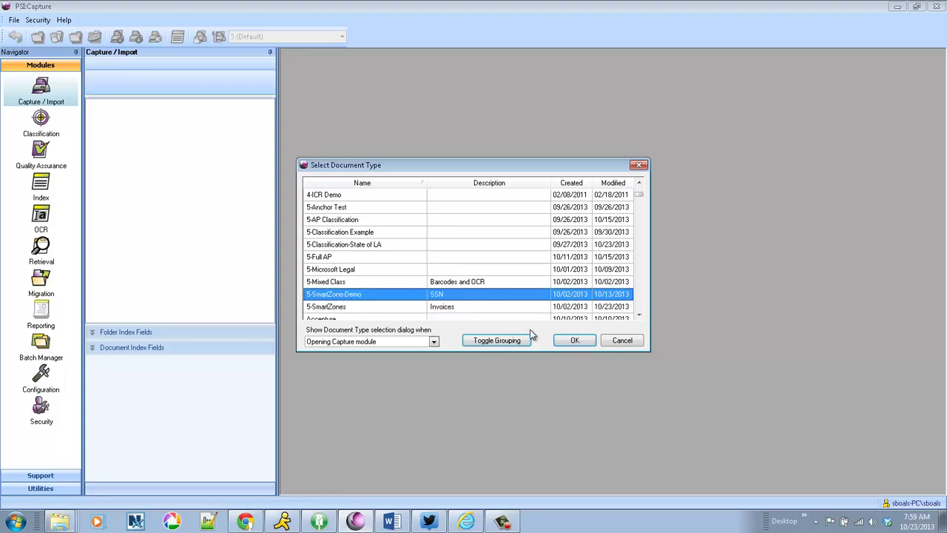
left_click(570, 340)
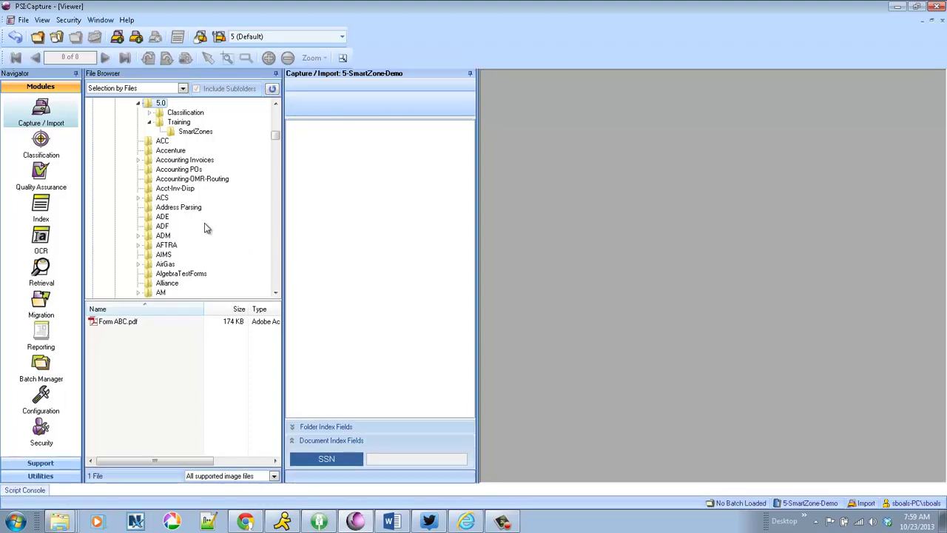
- Import smartzone sample.pdf from the Training SmartZones folder into a new batch with the default batch name
left_click(188, 133)
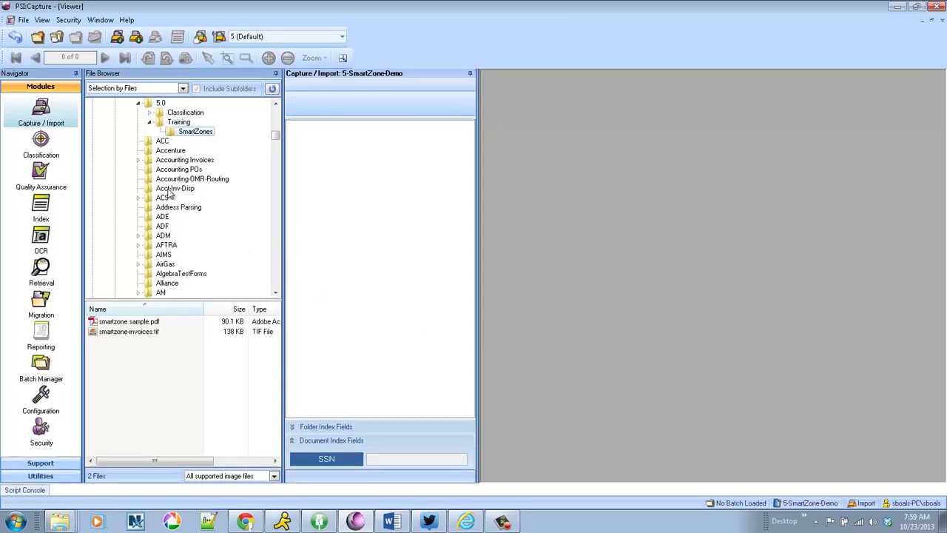
left_click(158, 322)
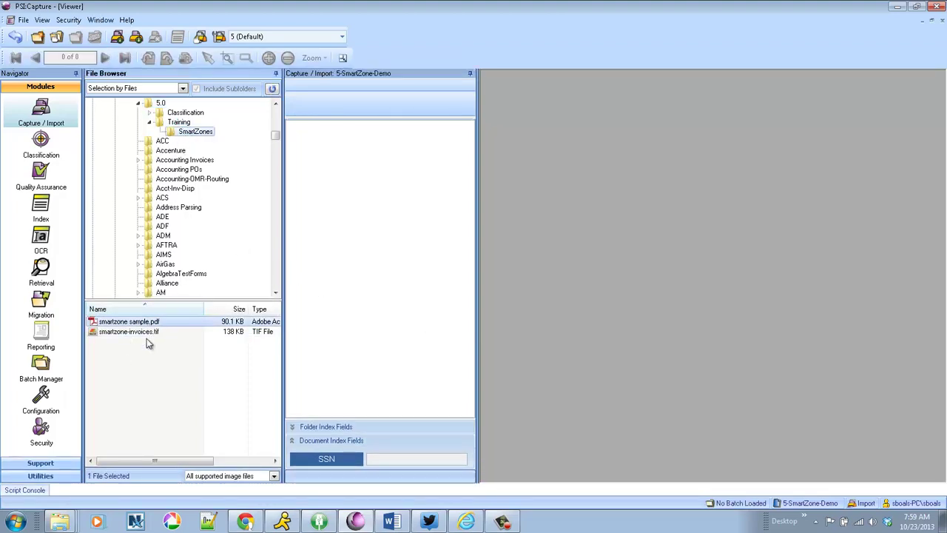
left_click(117, 41)
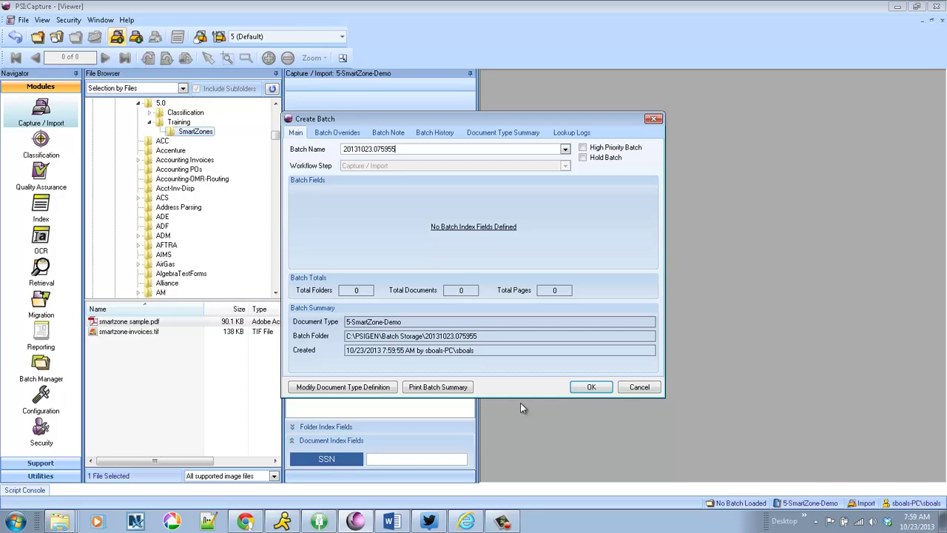
left_click(585, 388)
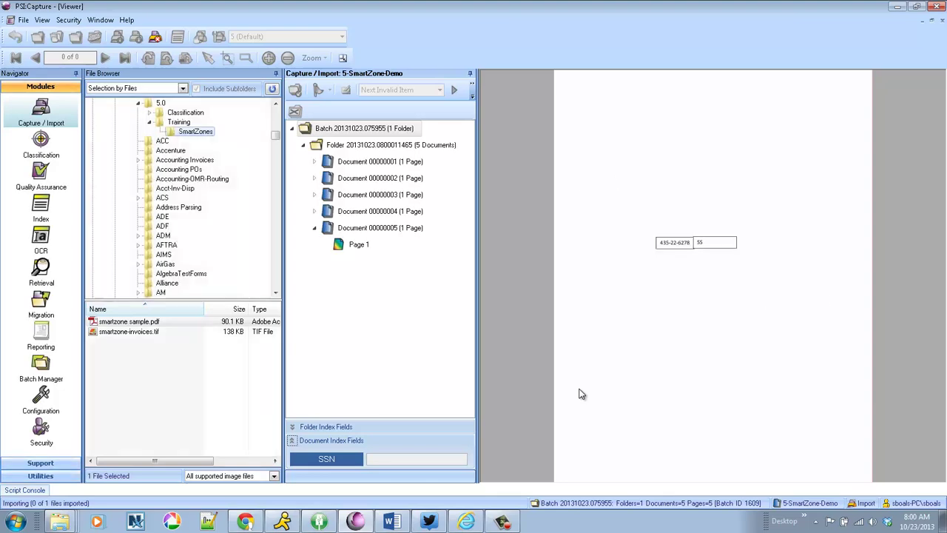
- View each of the five imported documents to compare where the SSN label and number sit on the page
left_click(361, 170)
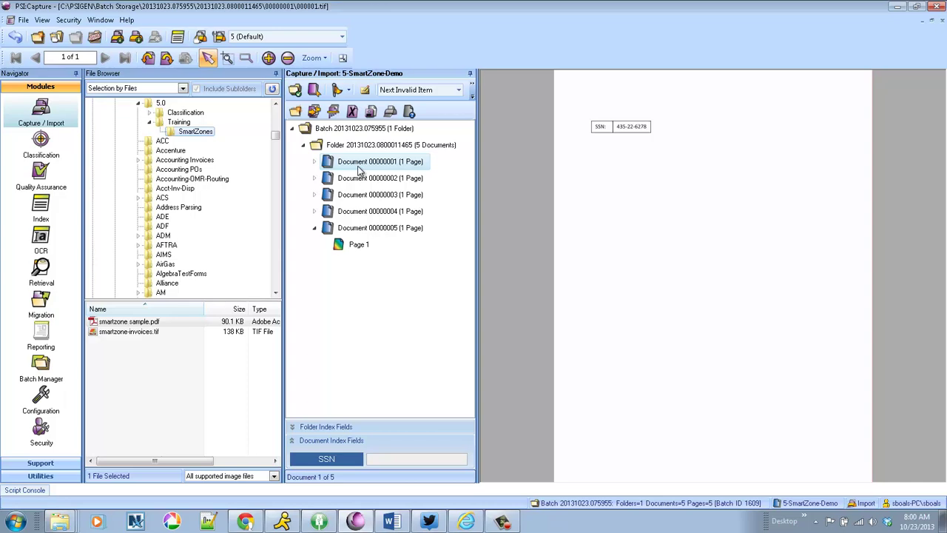
key("Down")
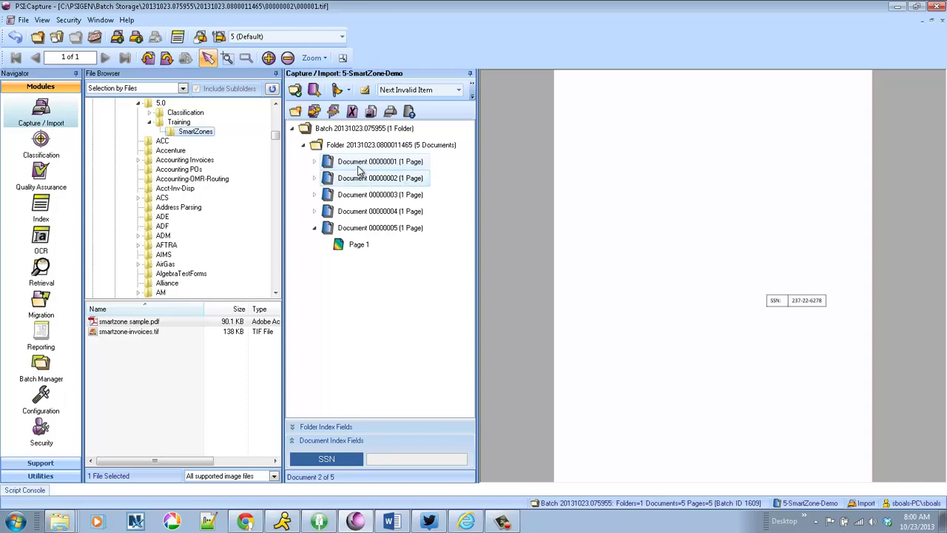
key("Down")
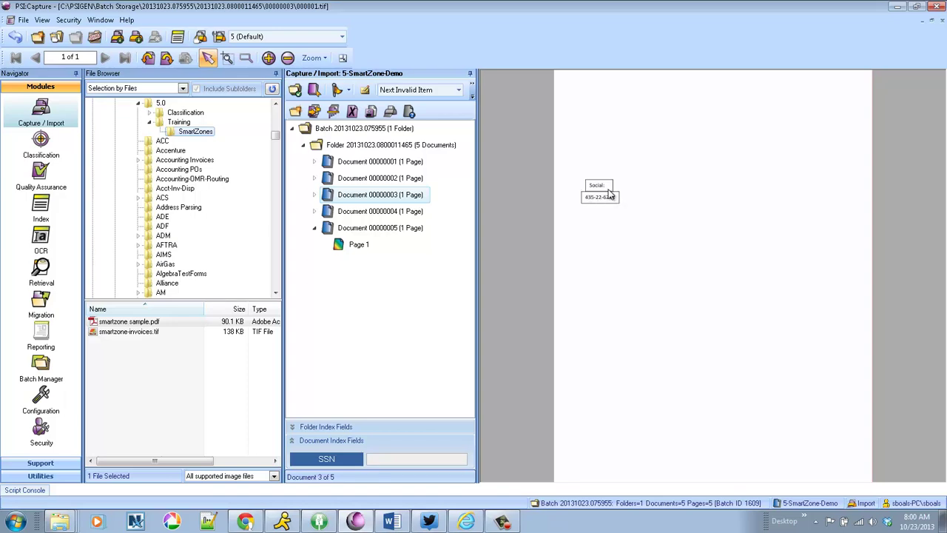
left_click(398, 212)
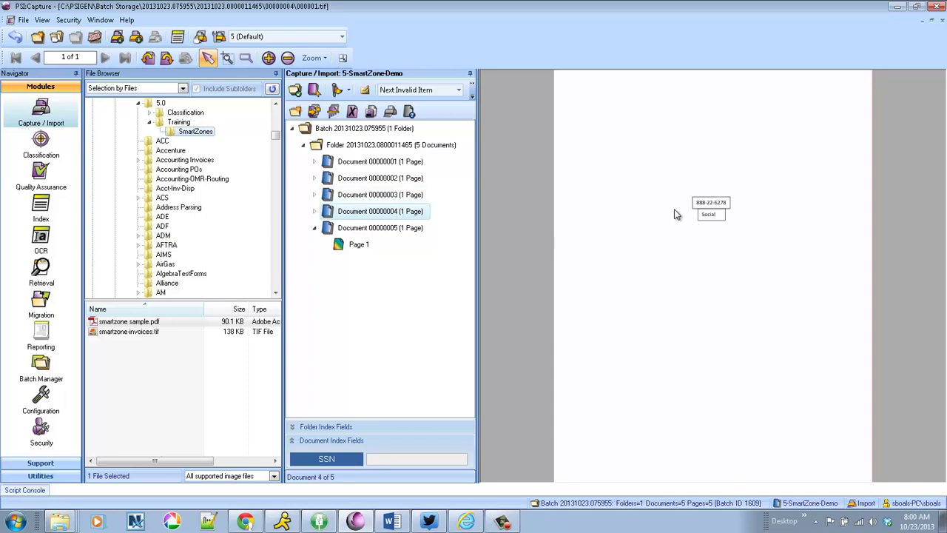
left_click(384, 228)
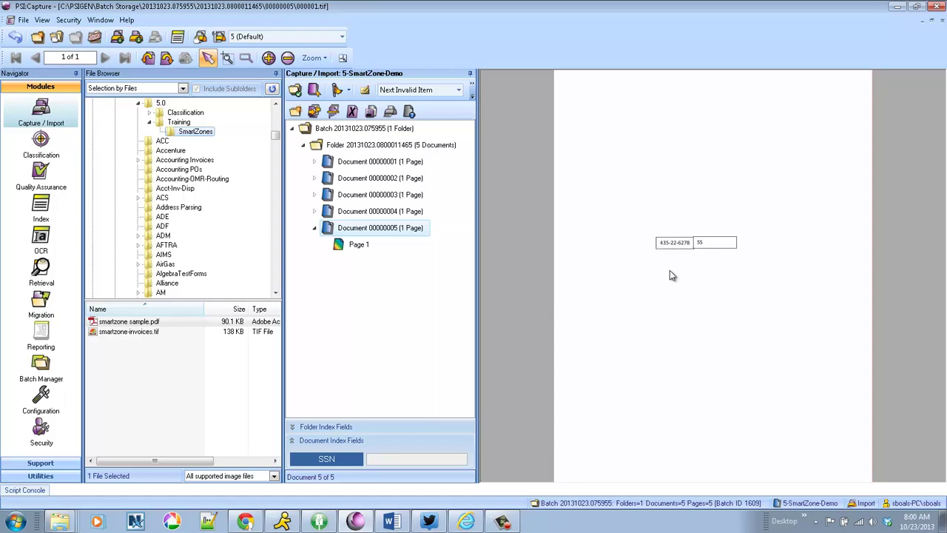
- Close the batch and continue in the Index workflow step, checking the extracted SSN field of each document
left_click(94, 40)
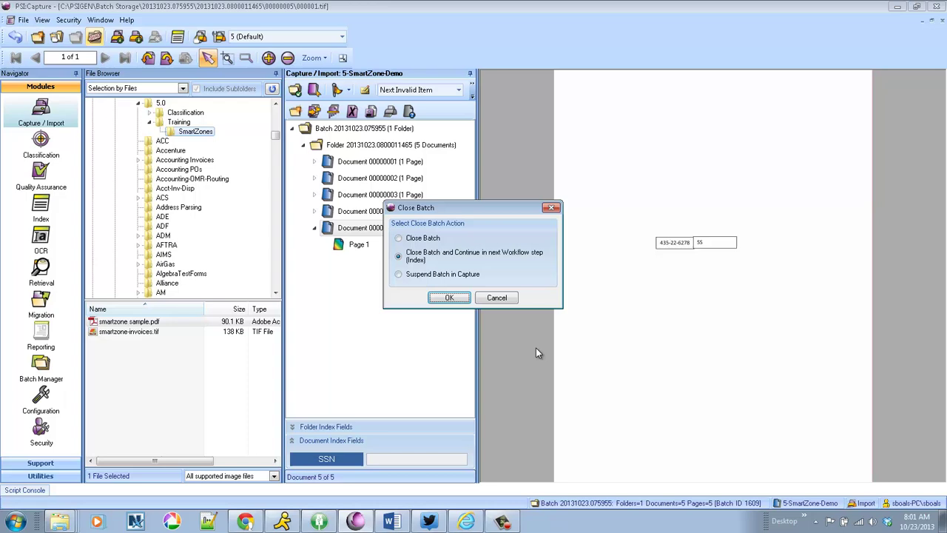
left_click(446, 298)
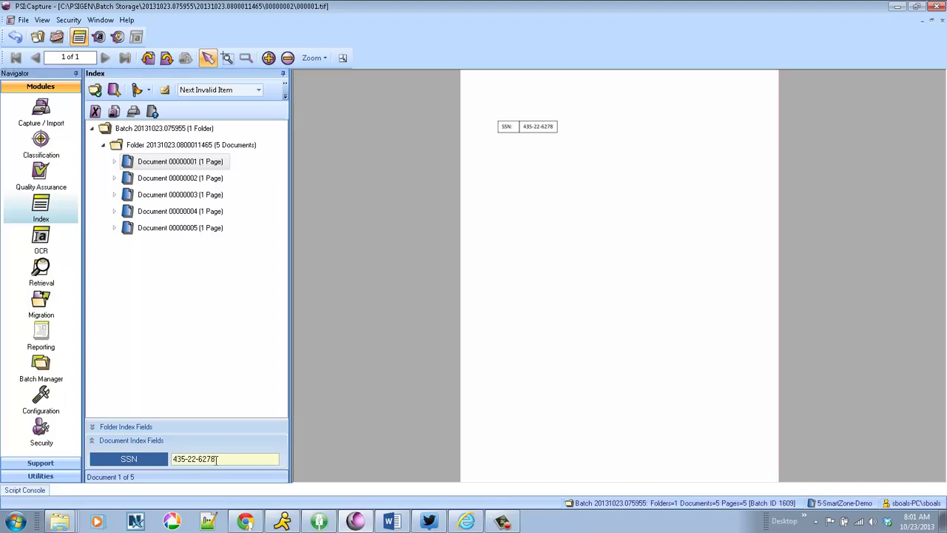
key("Return")
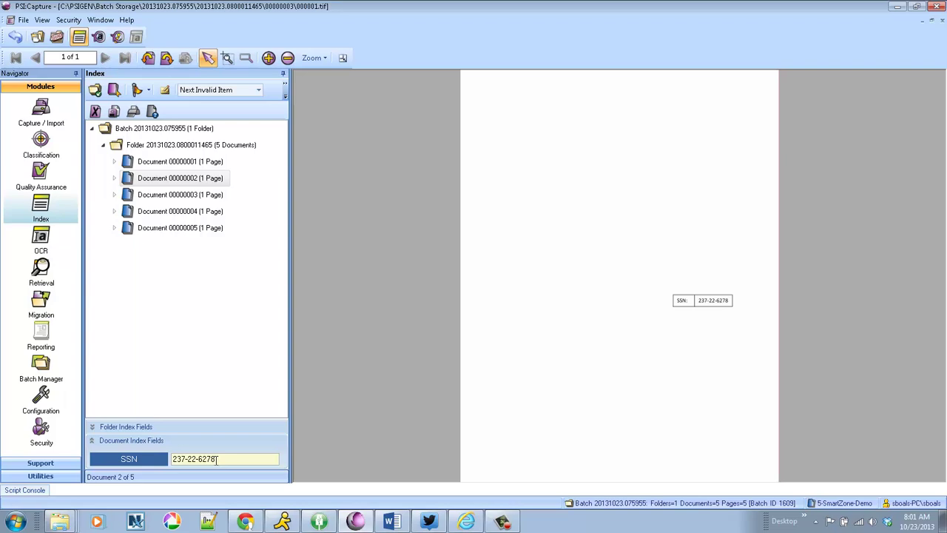
key("Return")
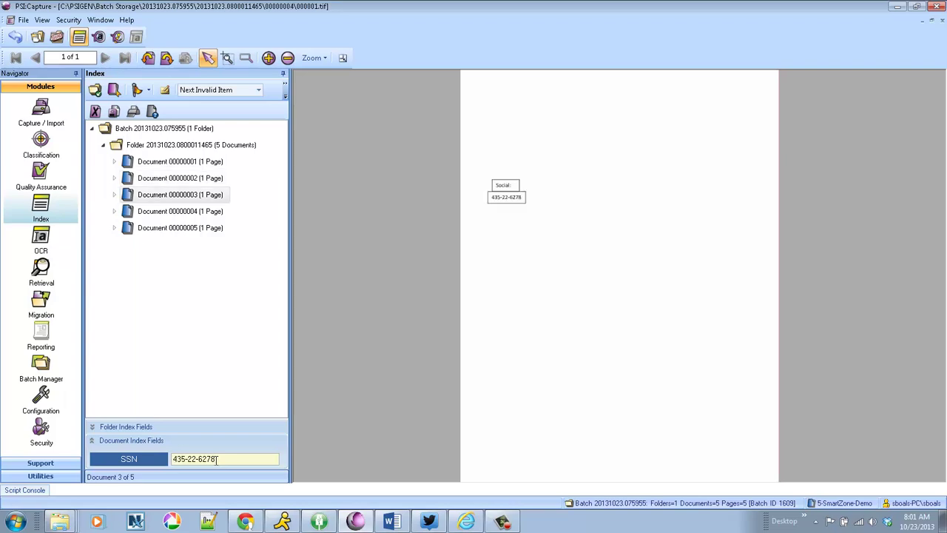
key("Return")
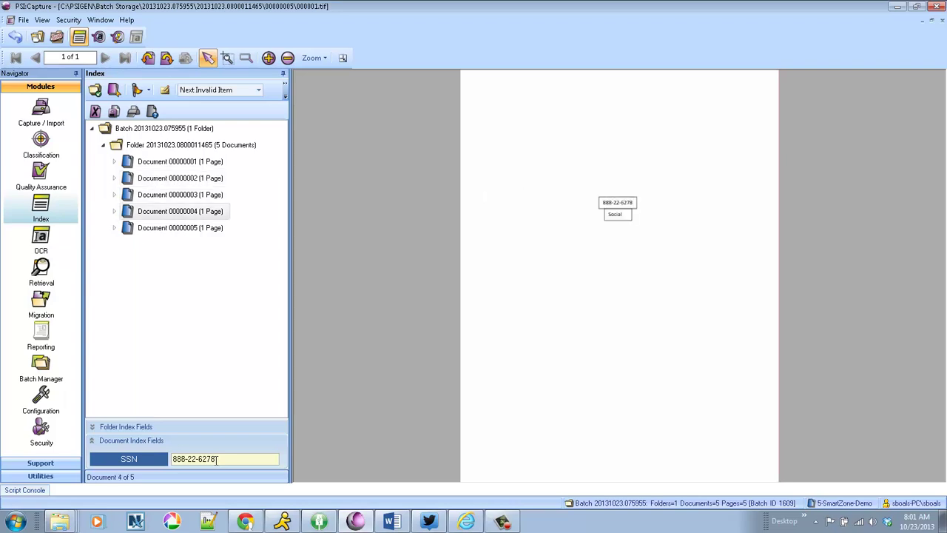
key("Return")
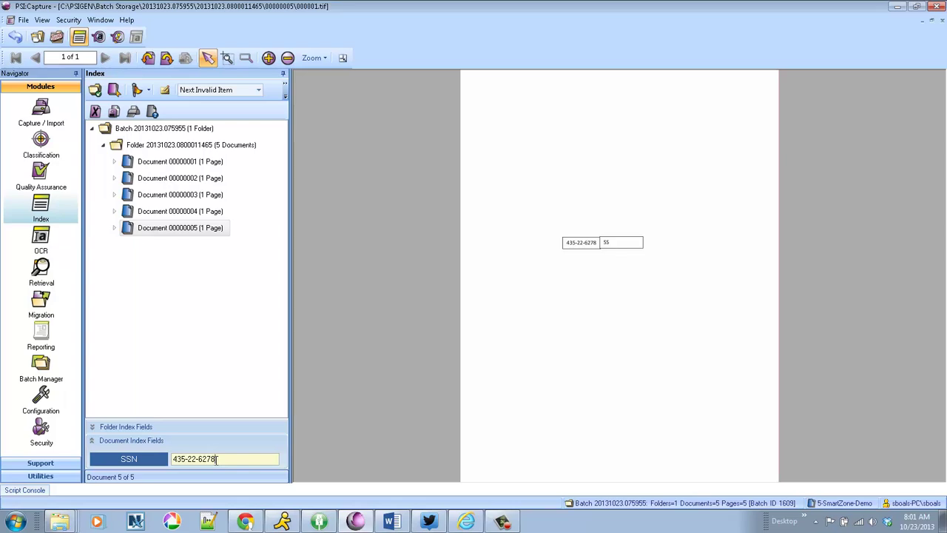
- Close the indexed batch and leave the Index module without selecting another batch
left_click(59, 37)
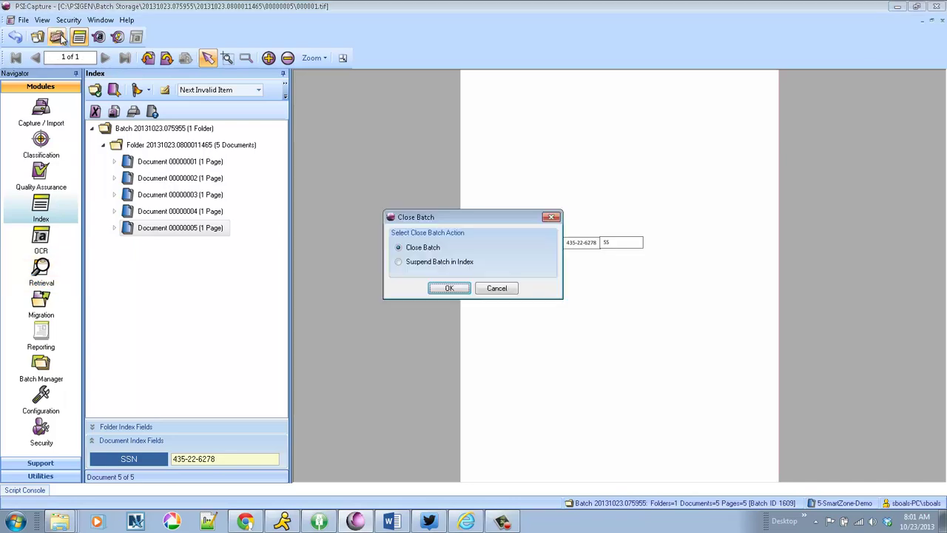
left_click(439, 289)
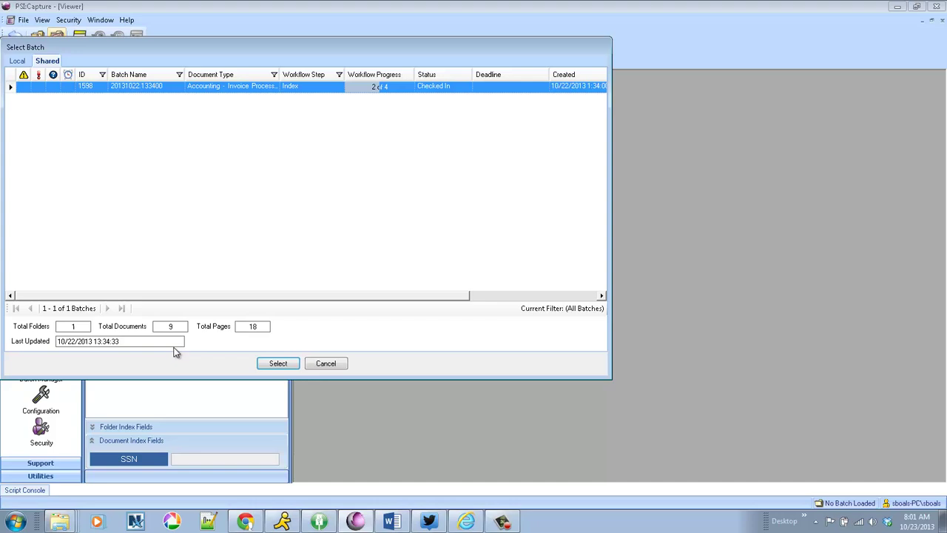
left_click(337, 362)
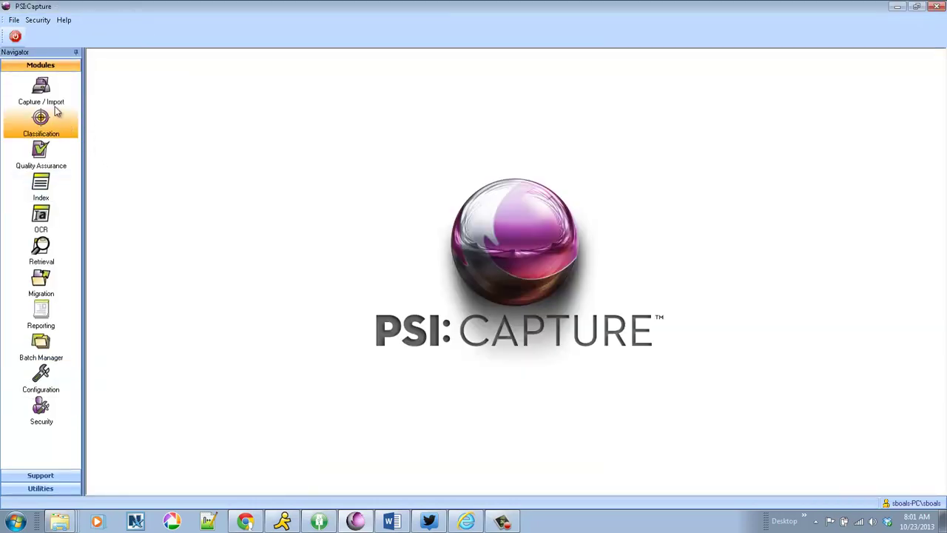
- Reopen the Capture / Import module with the 5-SmartZones invoice document type
left_click(43, 93)
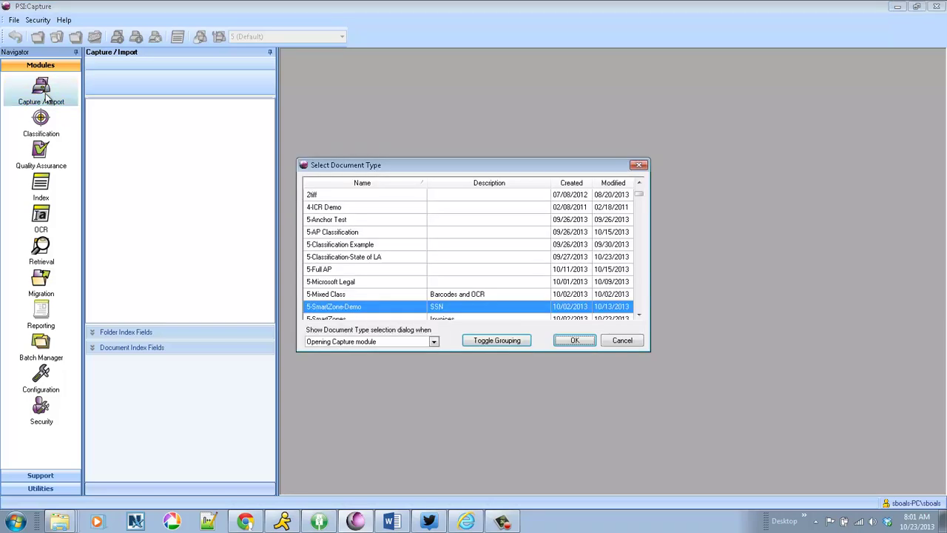
left_click(640, 317)
left_click(639, 316)
left_click(640, 317)
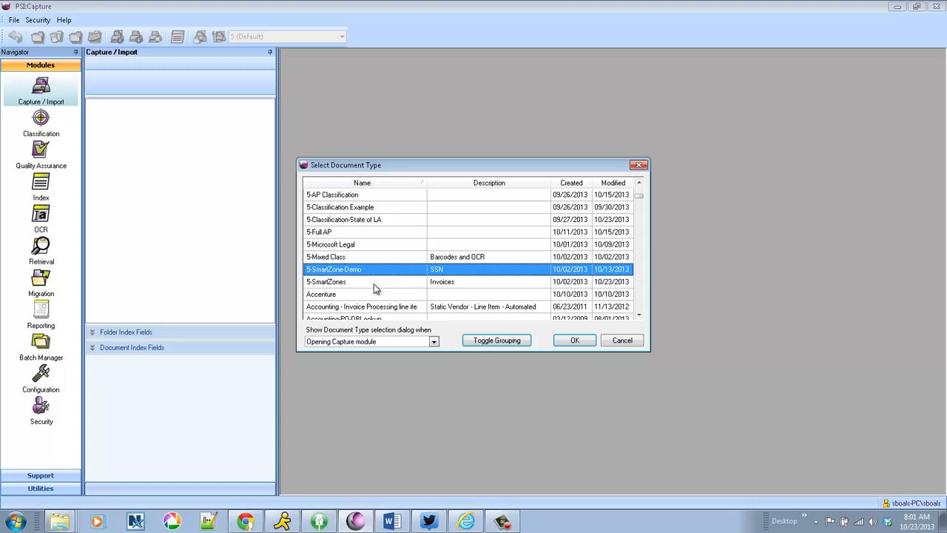
left_click(373, 284)
left_click(575, 341)
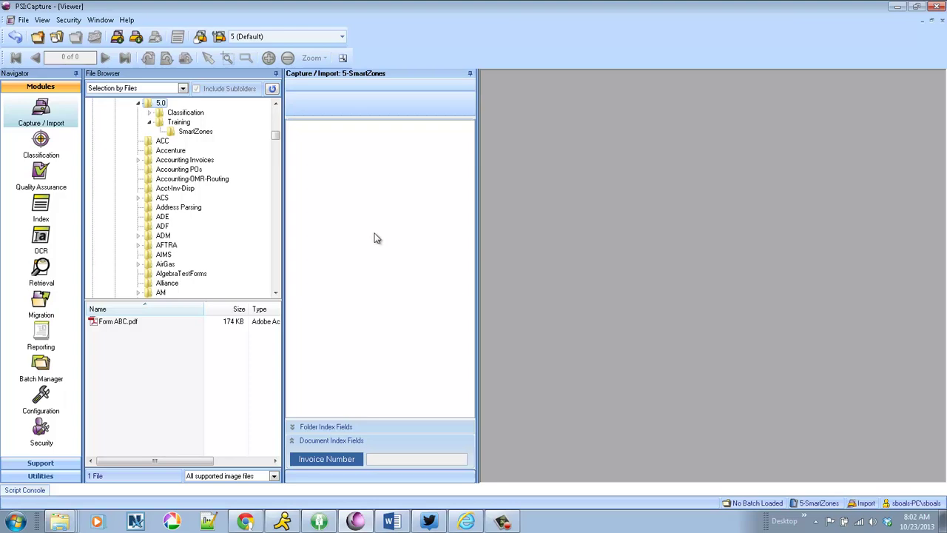
- Import smartzone-invoices.tif from the Training SmartZones folder as a new batch, and close it to continue in the next workflow step
left_click(196, 134)
left_click(140, 333)
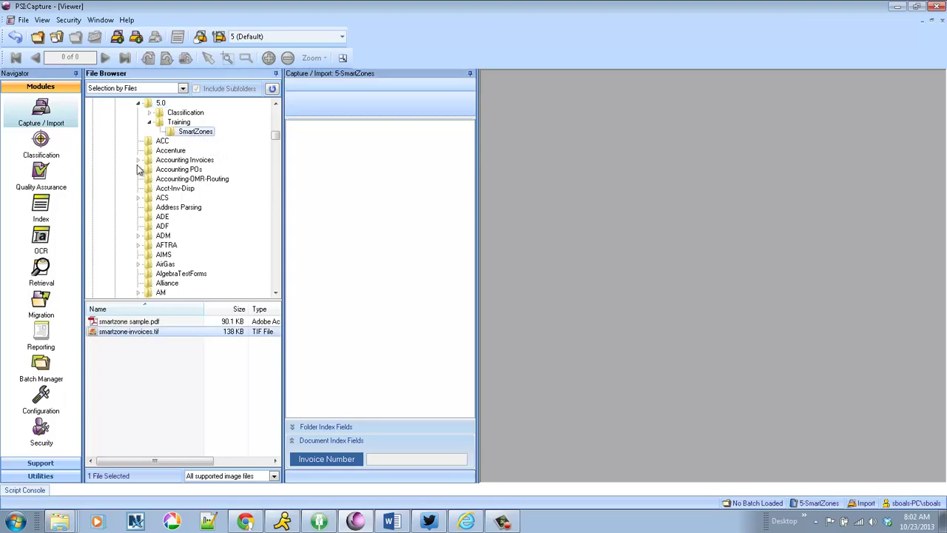
left_click(116, 39)
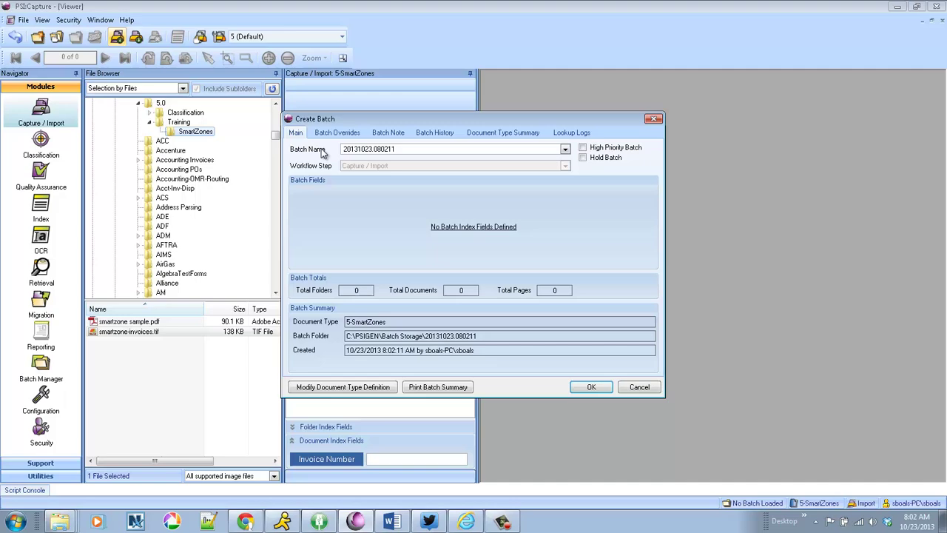
left_click(591, 387)
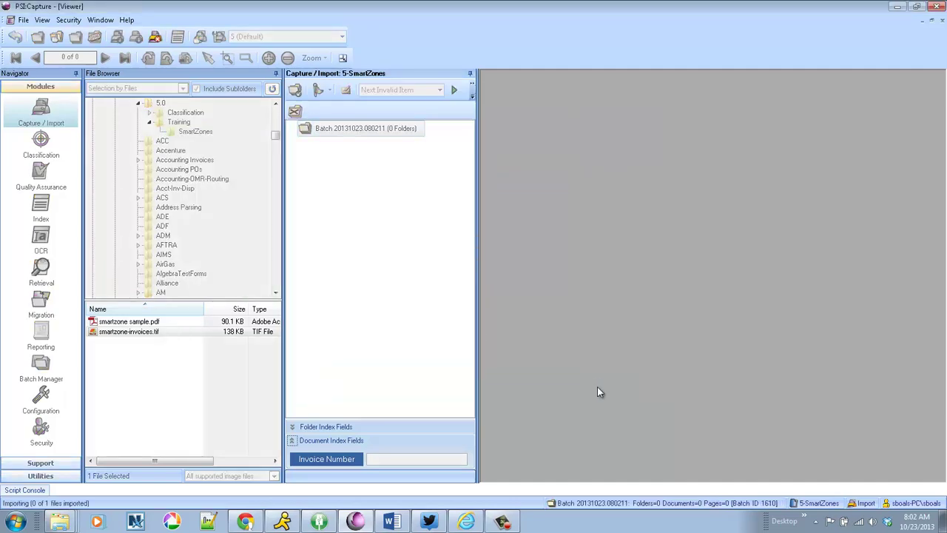
left_click(94, 37)
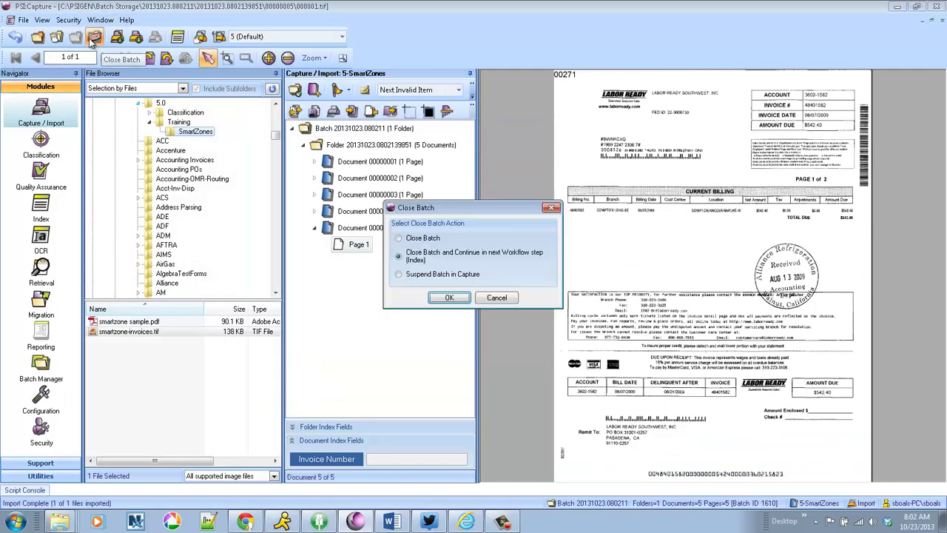
left_click(453, 299)
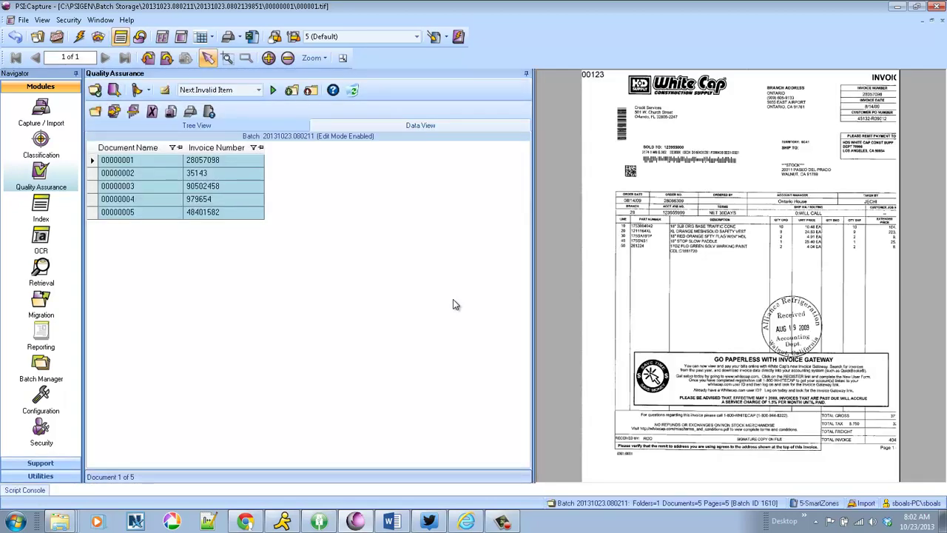
- Review the extracted invoice numbers in the data grid against the highlighted zone of each invoice image
left_click(236, 159)
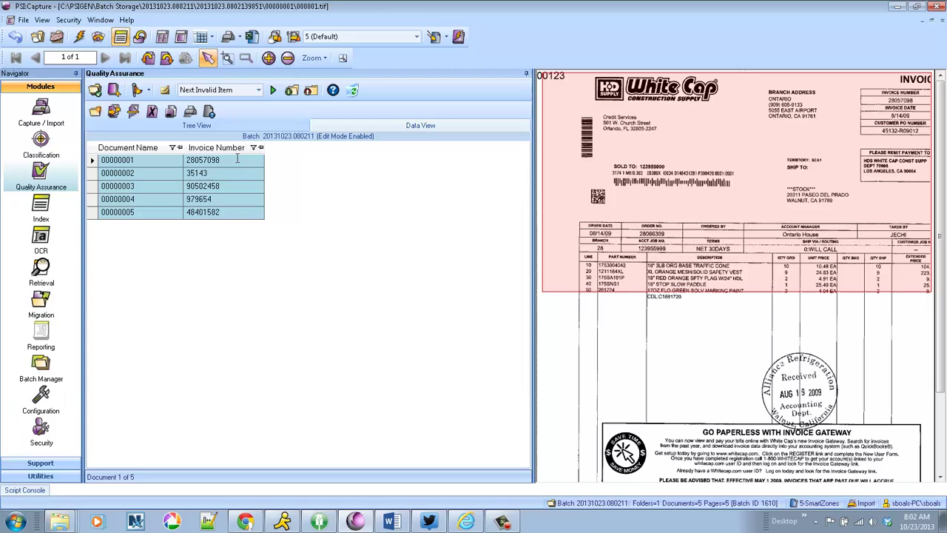
key("Return")
key("Return")
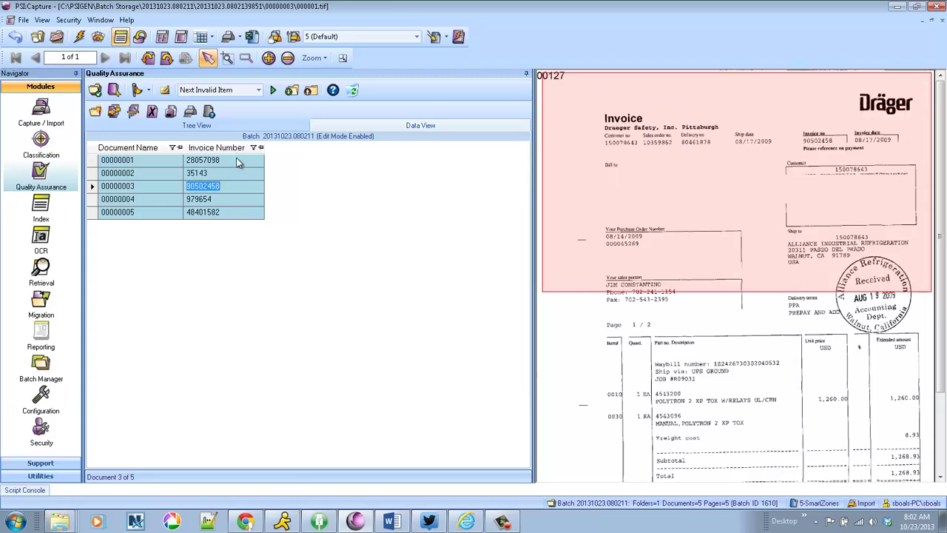
key("Return")
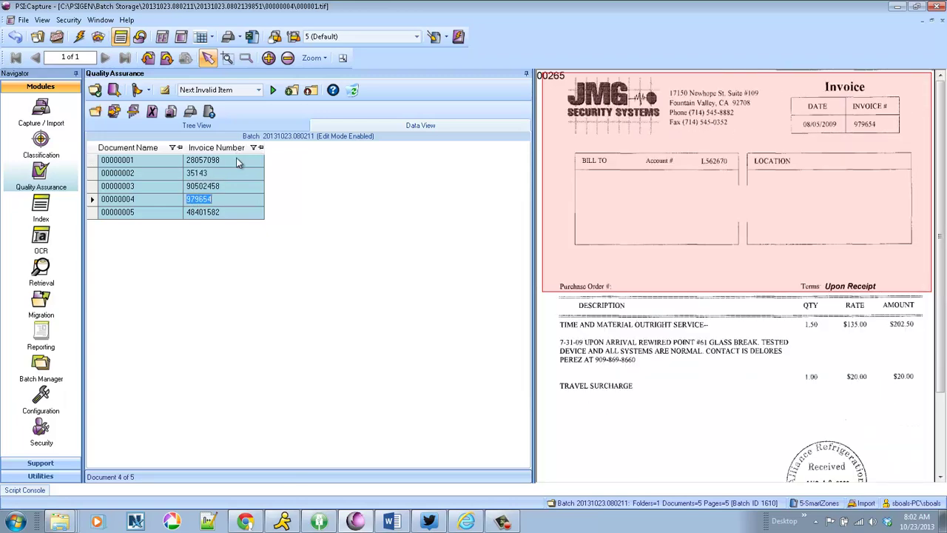
key("Up")
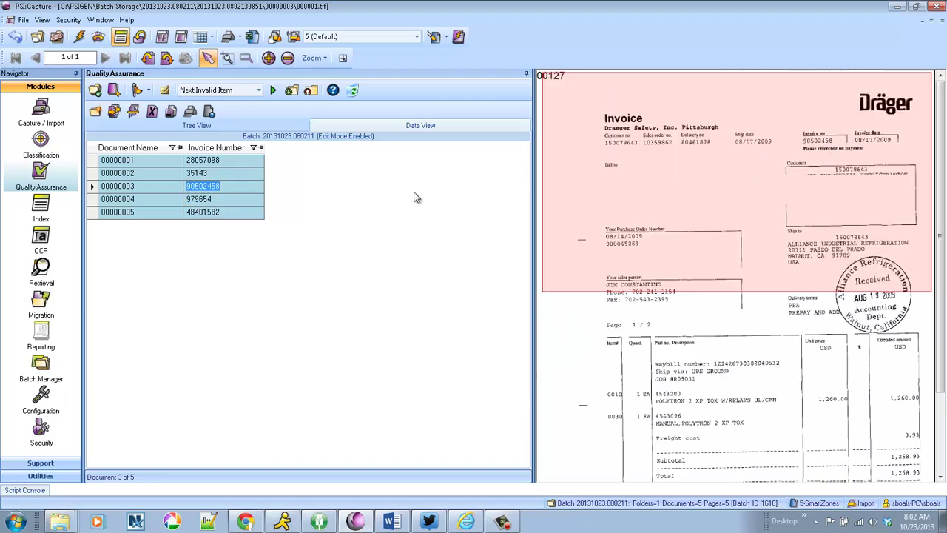
key("Return")
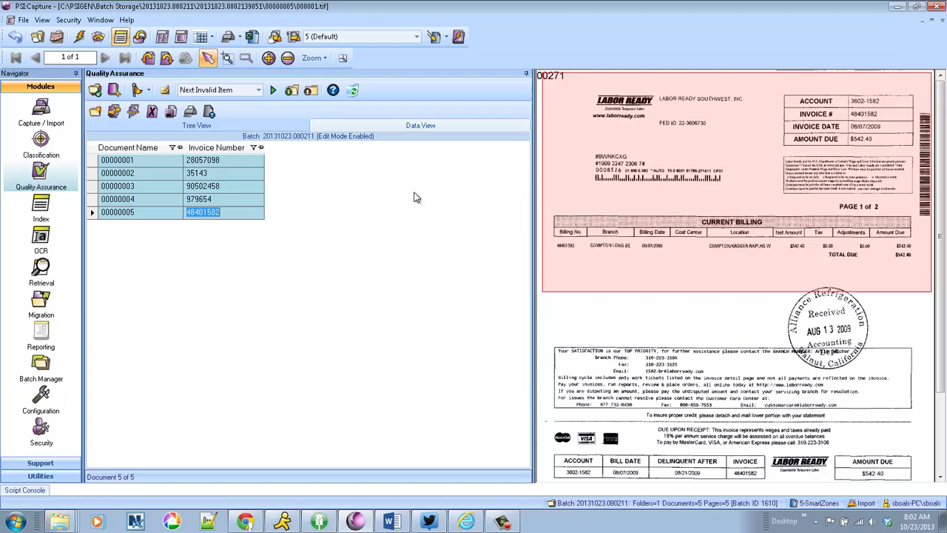